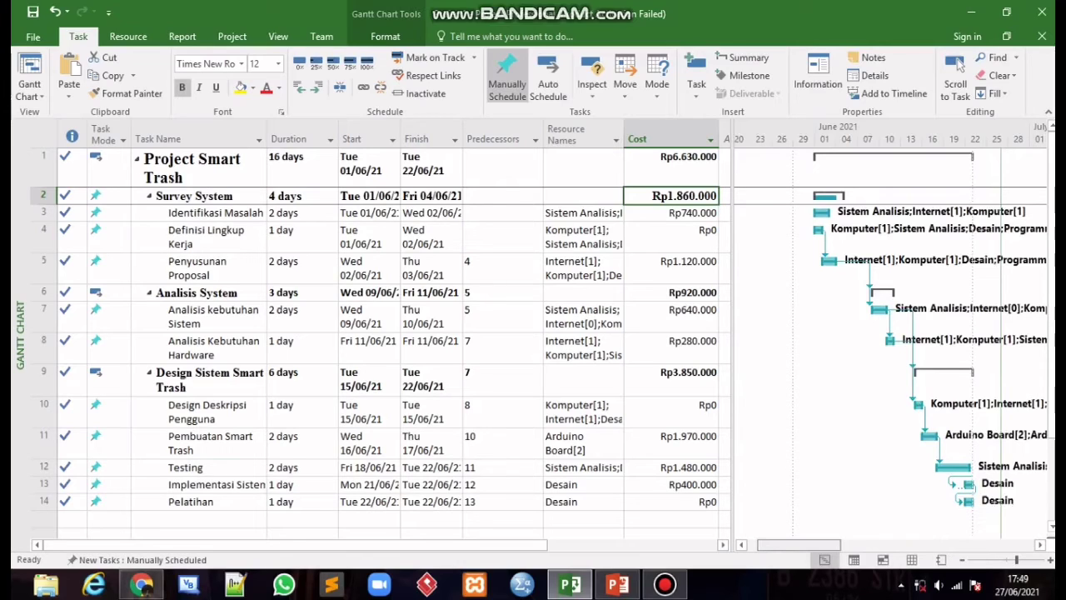
Step: Look over the project's June 2021 task bars in the Gantt chart and switch to the Resource Sheet view
left_click_drag(799, 544, 840, 545)
left_click(956, 65)
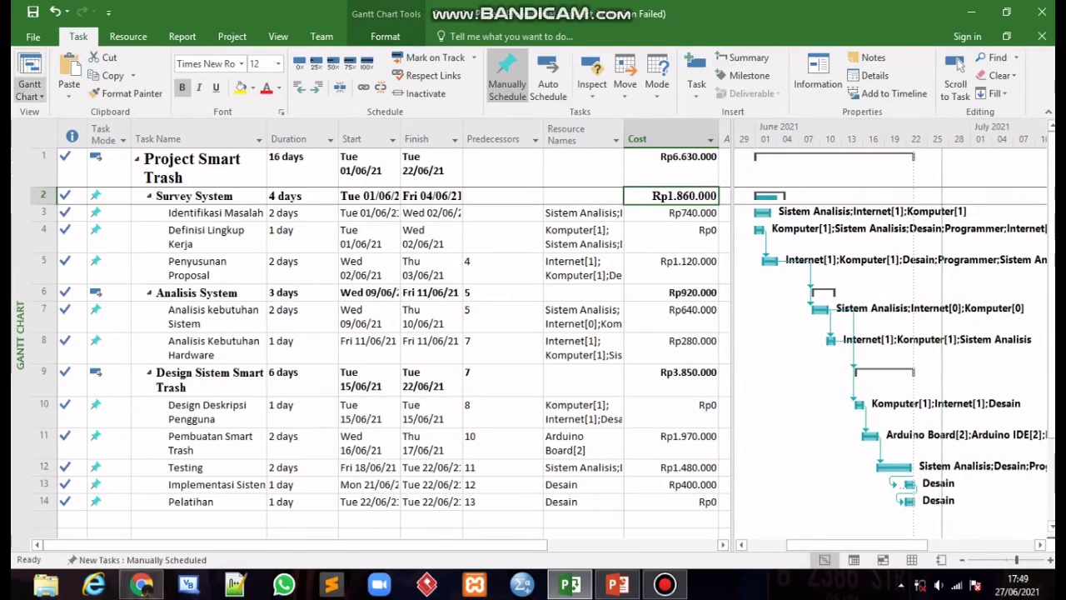
left_click(30, 91)
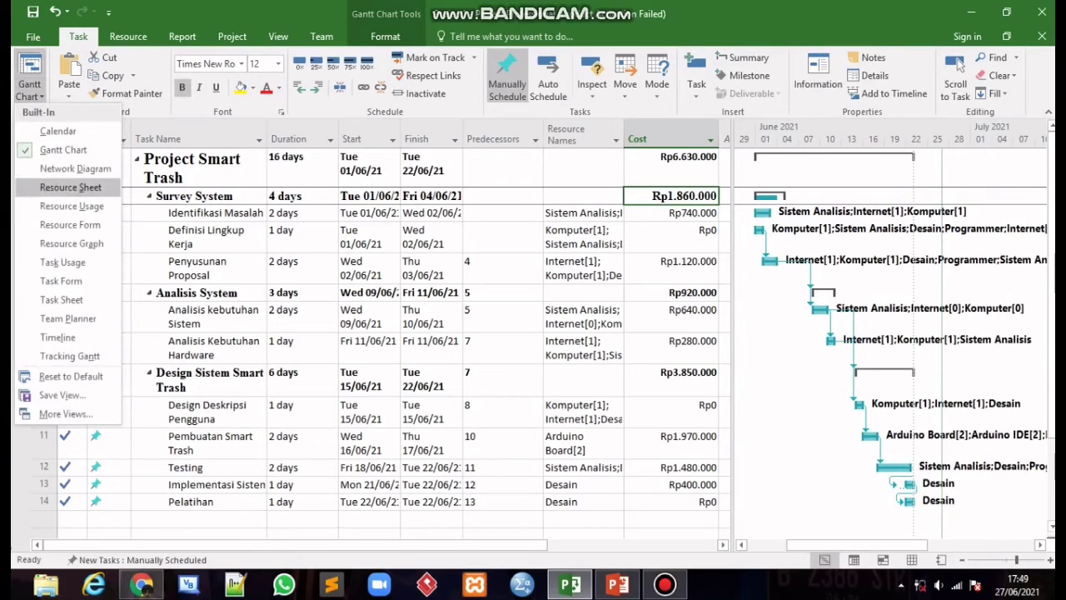
left_click(71, 187)
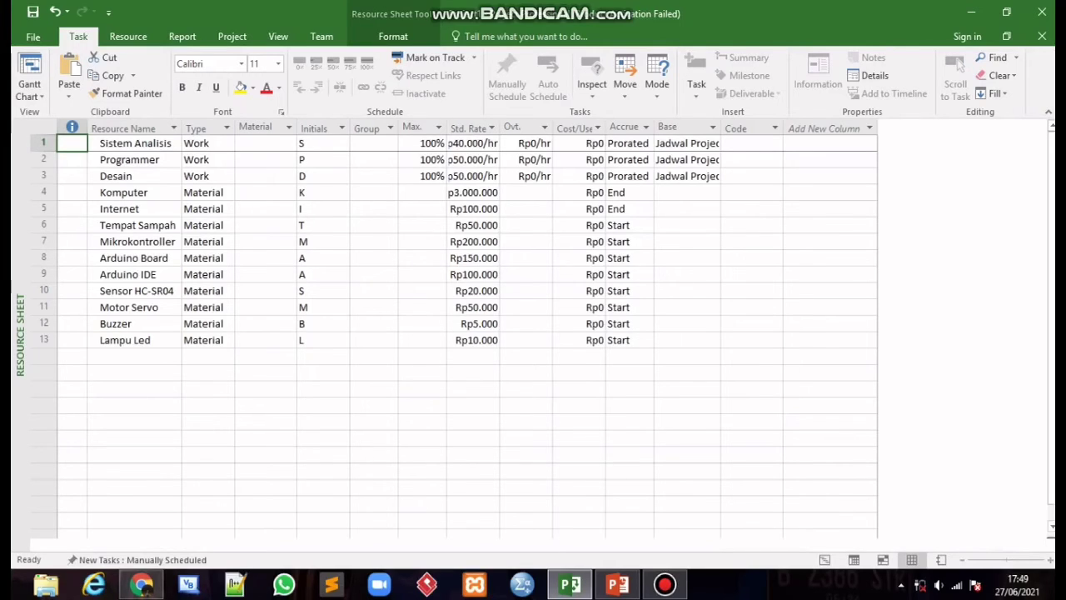
Step: Review the Sistem Analisis resource's fields one by one, from its name across to its base calendar
key("Right")
key("Right")
key("Right")
key("Right")
key("Right")
key("Right")
key("Right")
key("Right")
key("Right")
key("Right")
key("Right")
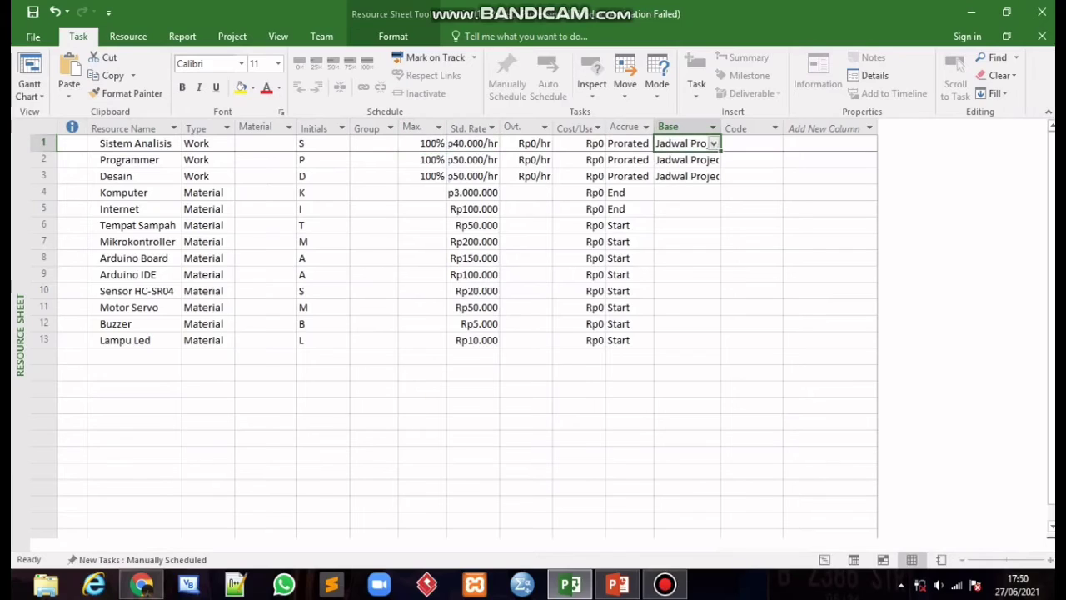
key("Left")
key("Right")
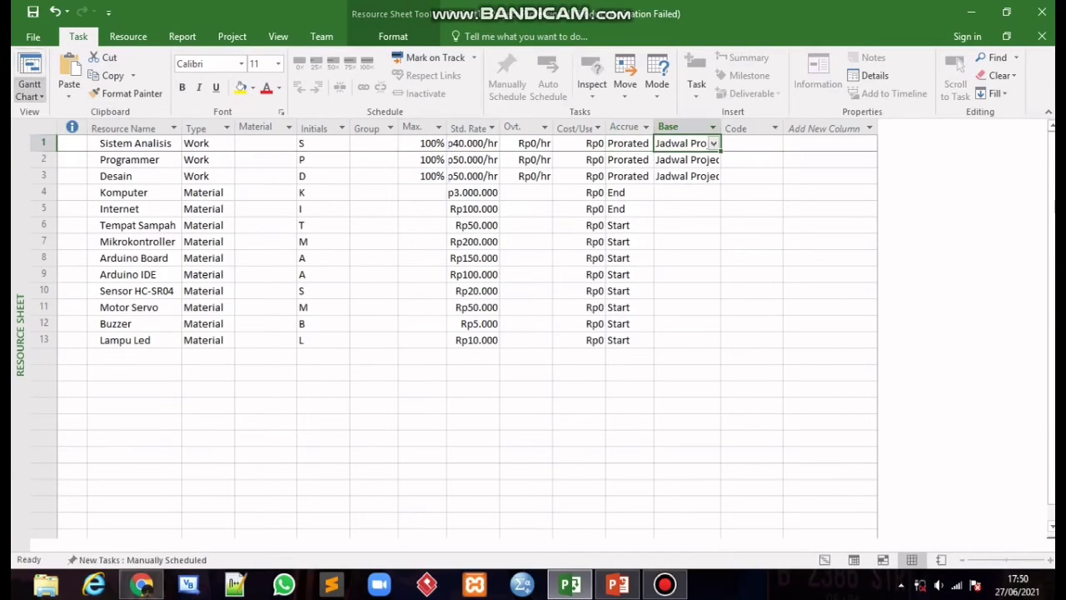
Step: Switch to the Resource Usage view and examine the daily work hours from the week of 31 May '21
left_click(29, 90)
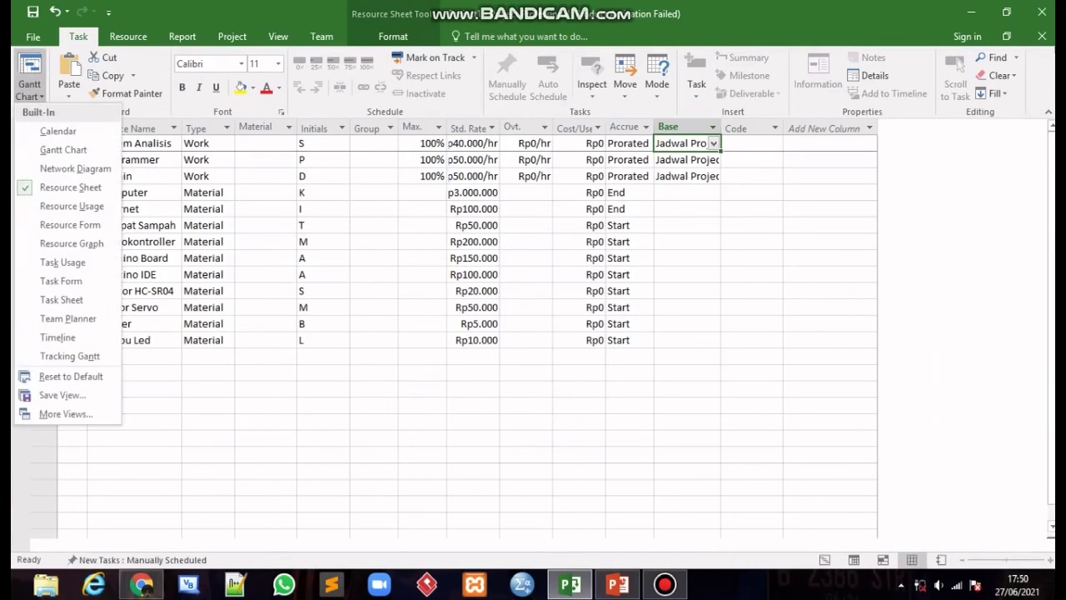
left_click(71, 206)
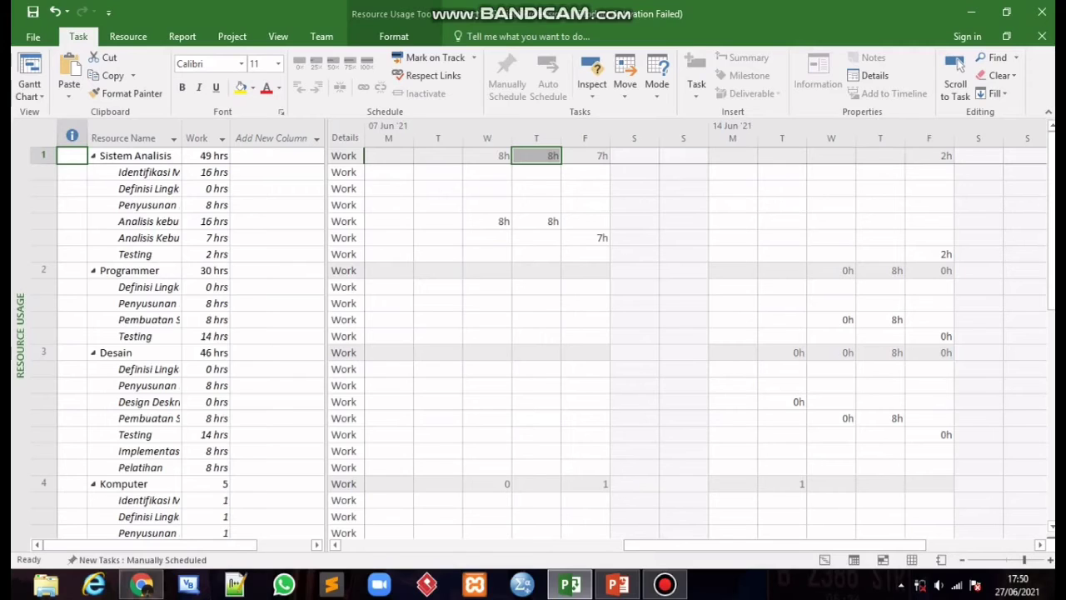
left_click(958, 66)
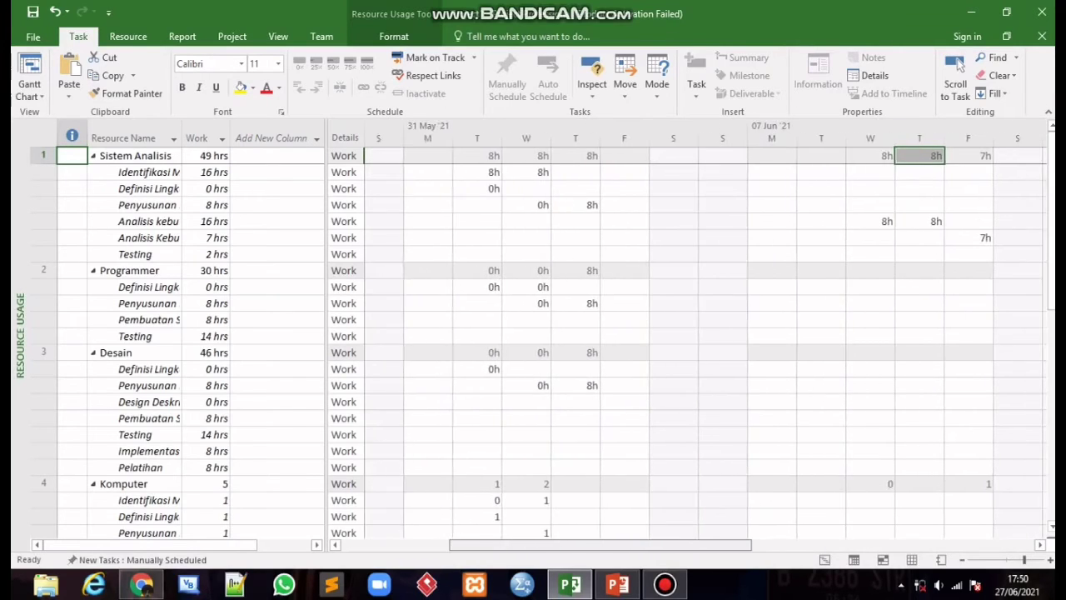
left_click(958, 67)
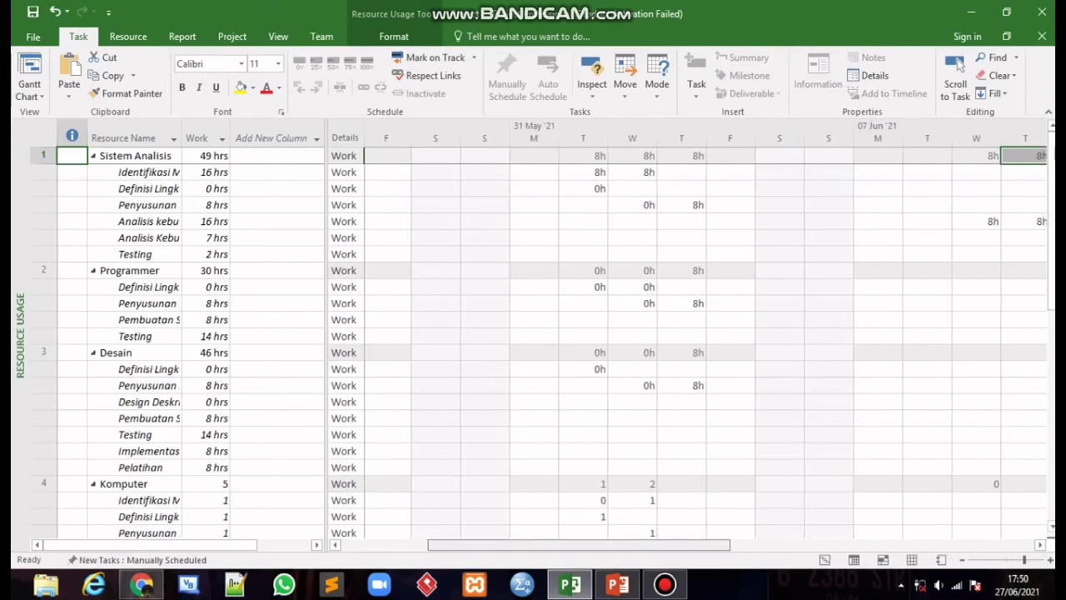
left_click(958, 66)
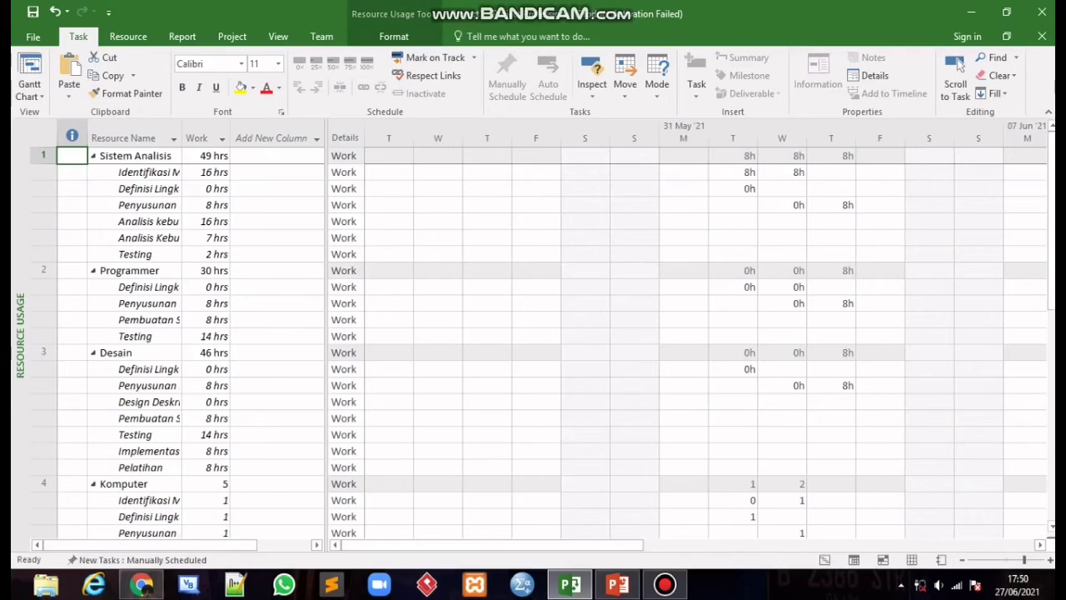
Step: Switch to the Resource Form view and go through the resources' forms from Sistem Analisis to Tempat Sampah
left_click(29, 96)
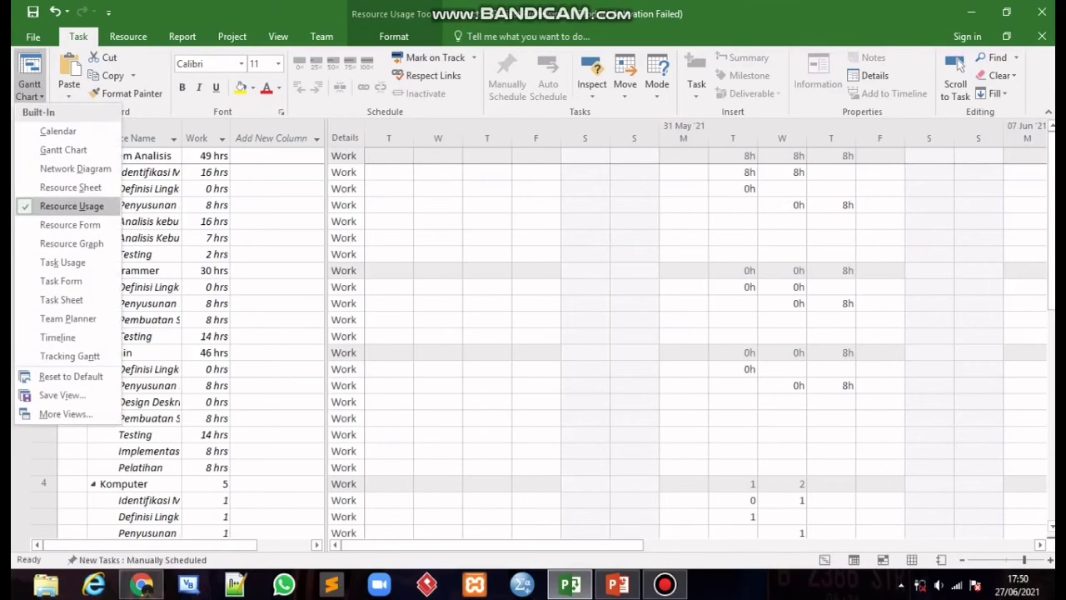
key("Down")
key("Return")
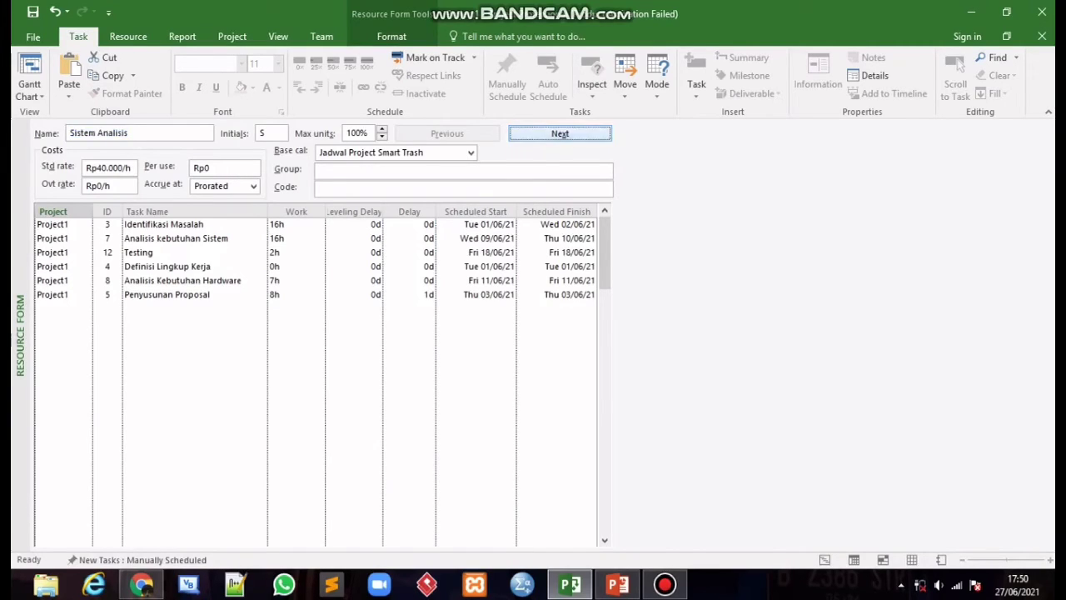
key("Return")
key("Return")
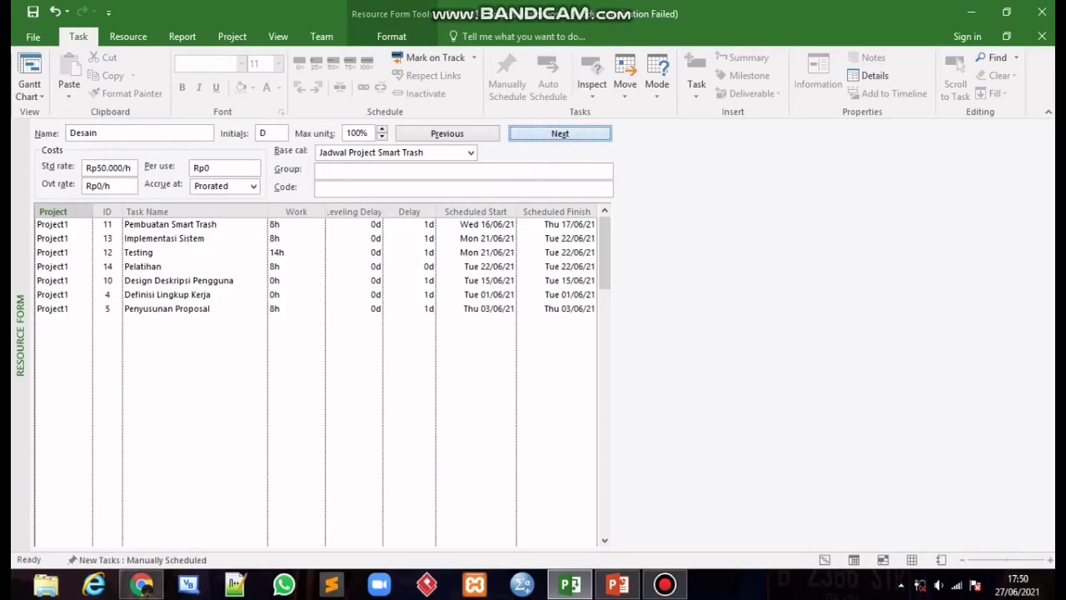
key("Return")
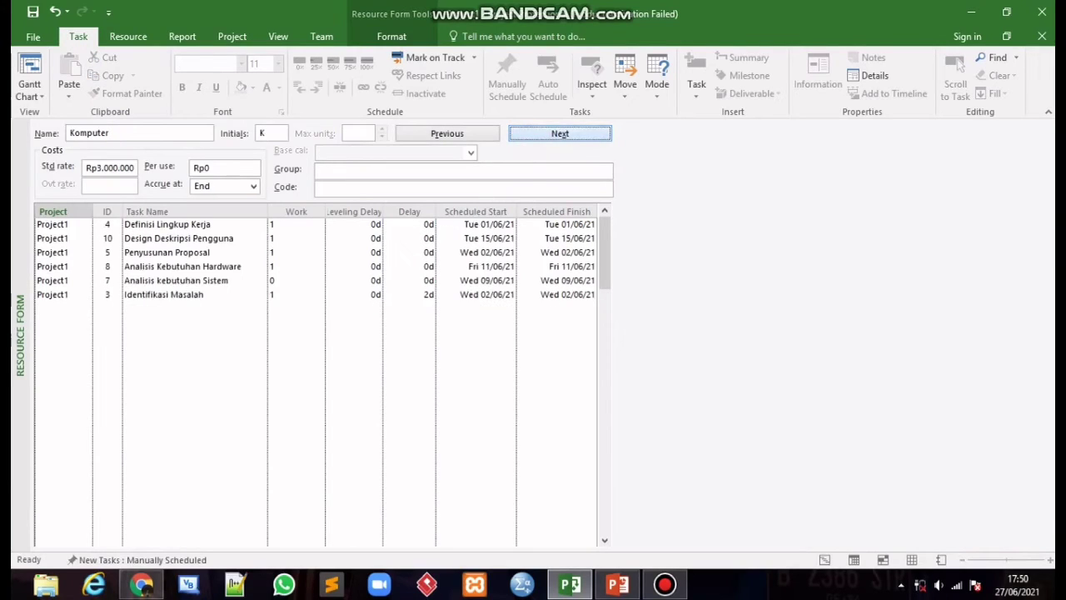
key("Return")
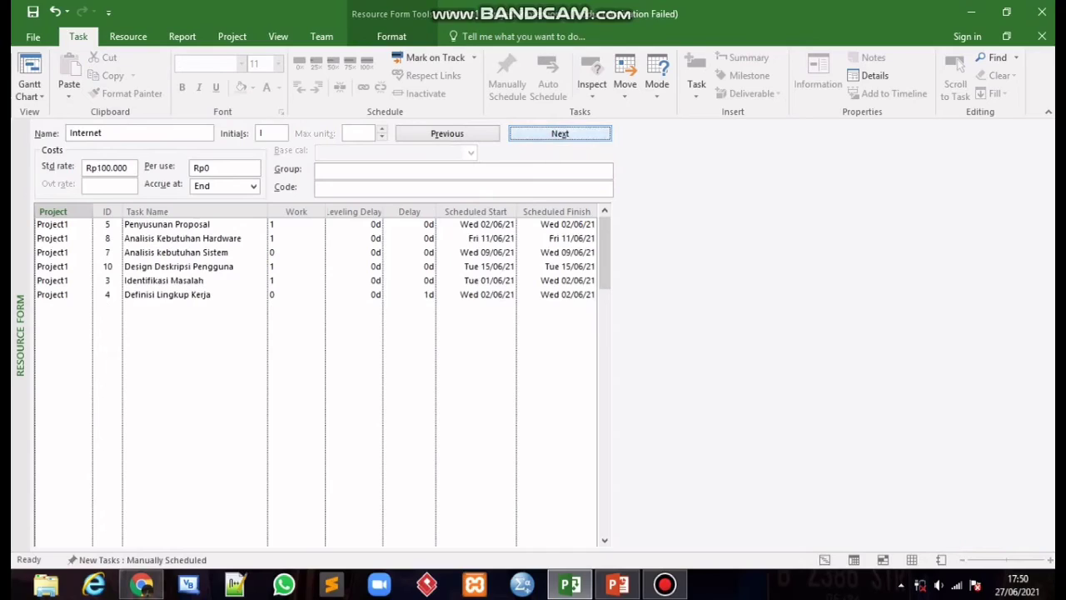
key("Return")
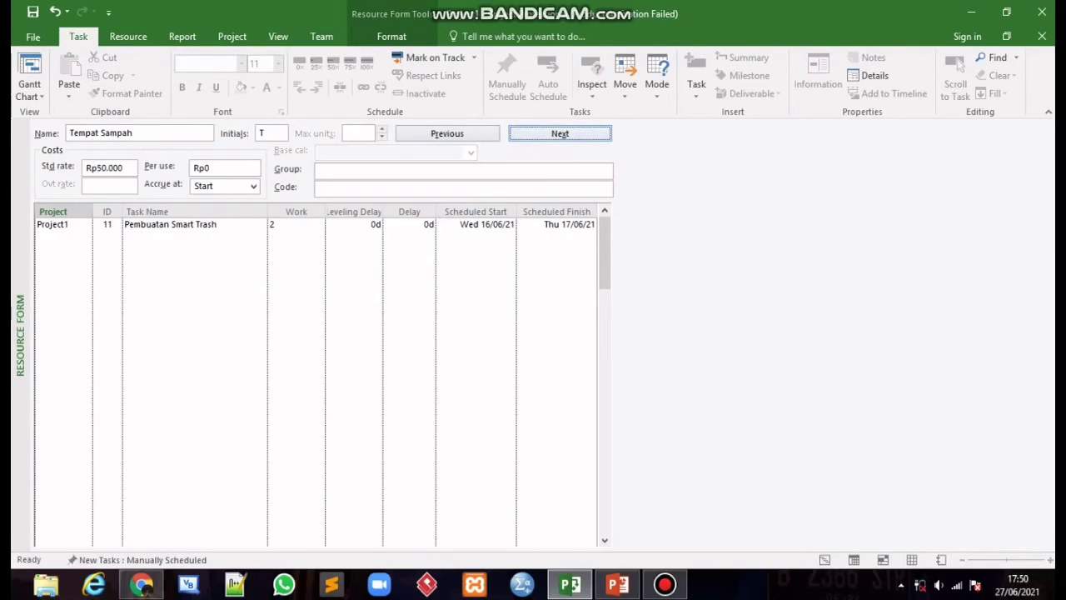
Step: Display the Resource Graph for Tempat Sampah and examine its allocation back to the week of 24 May '21
left_click(29, 90)
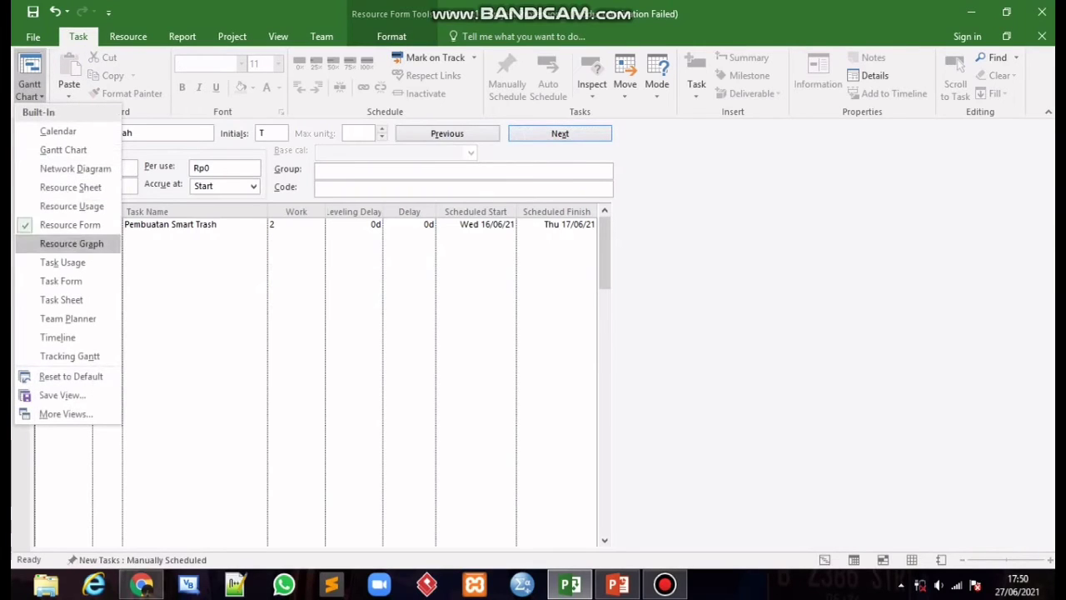
left_click(71, 243)
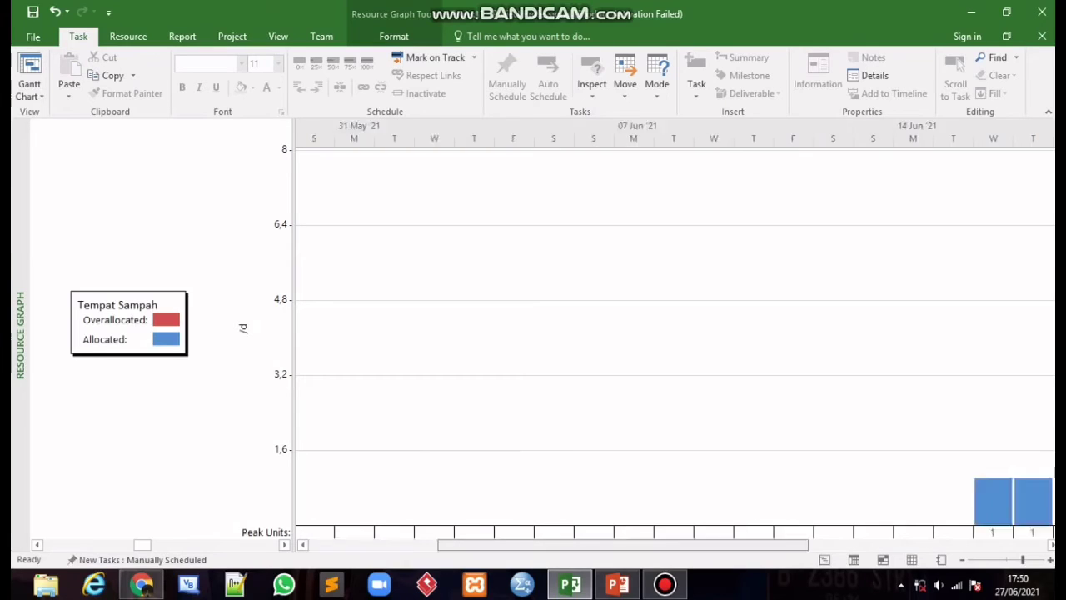
left_click_drag(739, 544, 493, 545)
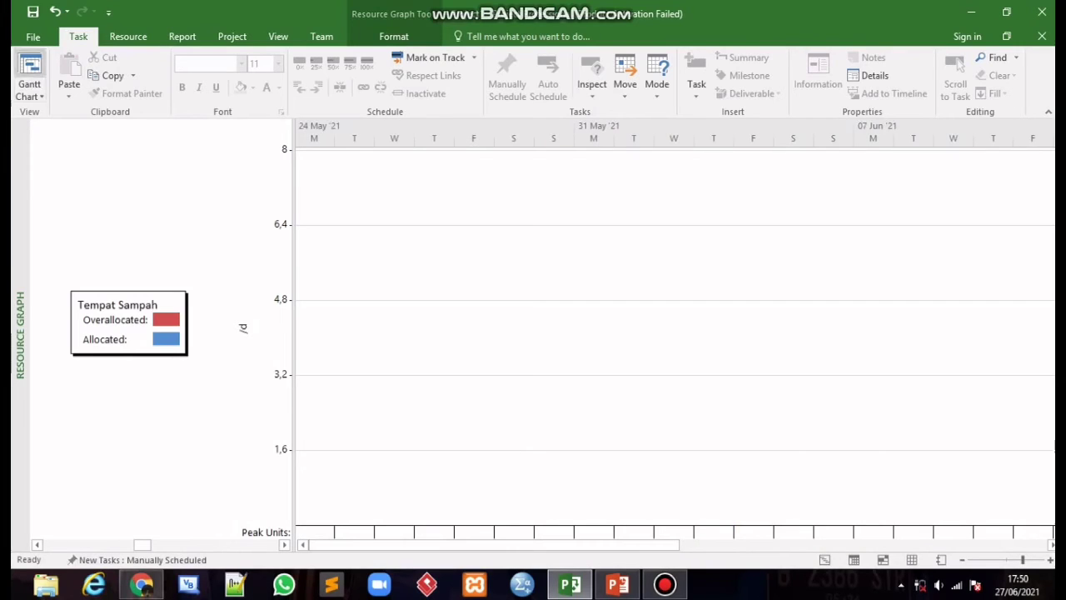
Step: Switch to the Task Usage view and examine the Project Smart Trash work hours in early June 2021
left_click(30, 93)
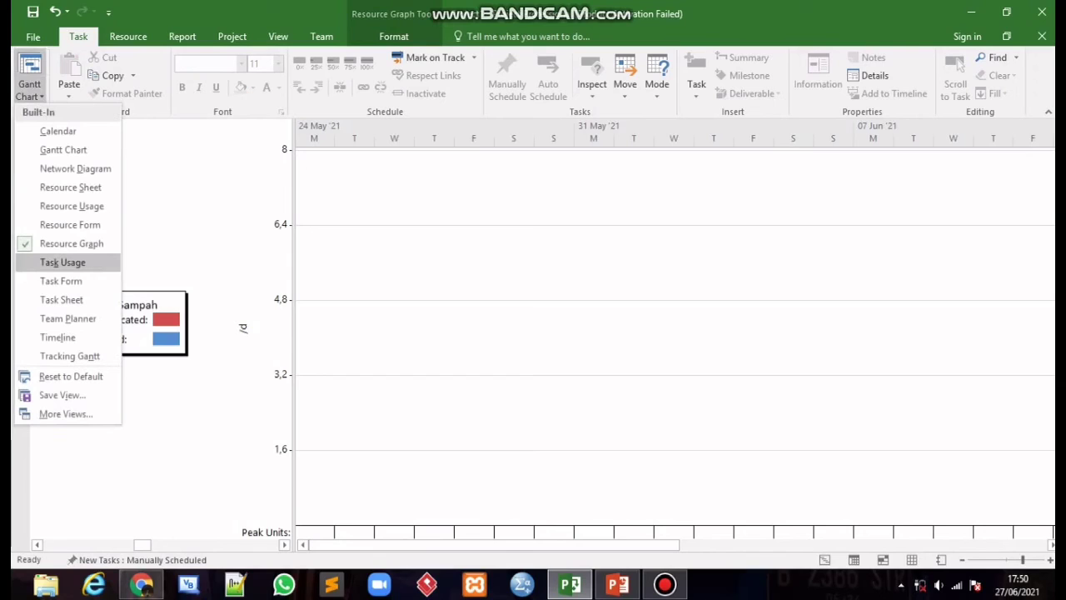
left_click(63, 261)
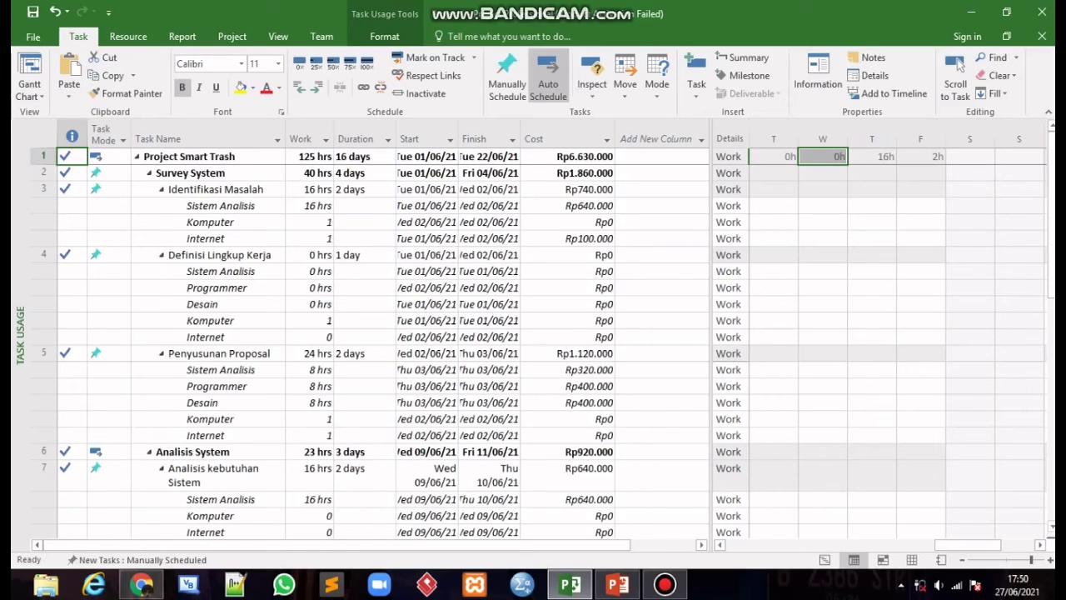
left_click(959, 65)
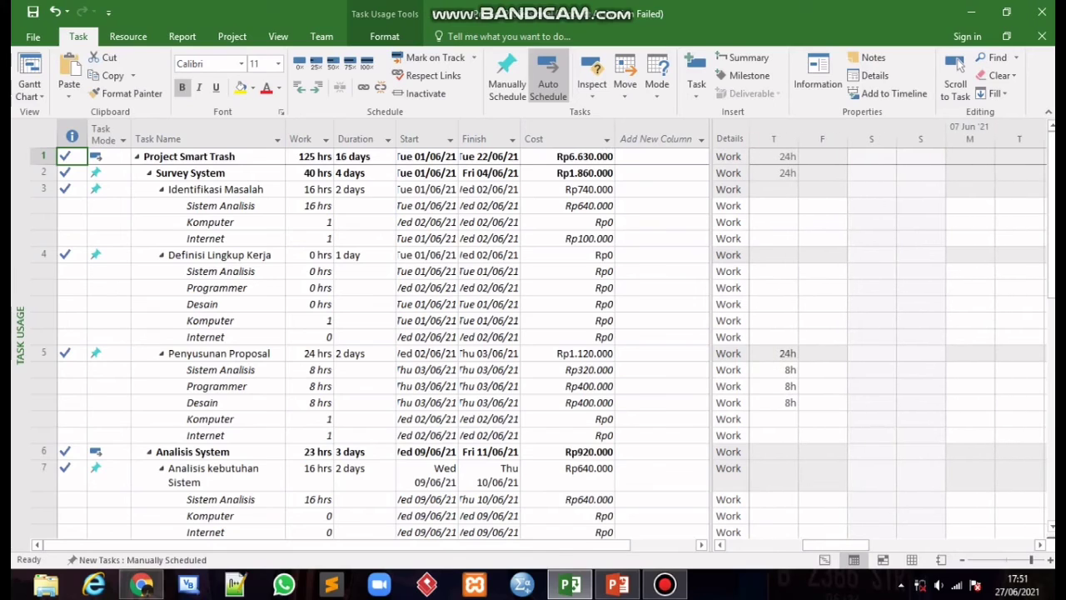
Step: Return to the Resource Sheet view and check Sistem Analisis's maximum units, standard rate, accrual method and base calendar
left_click(29, 90)
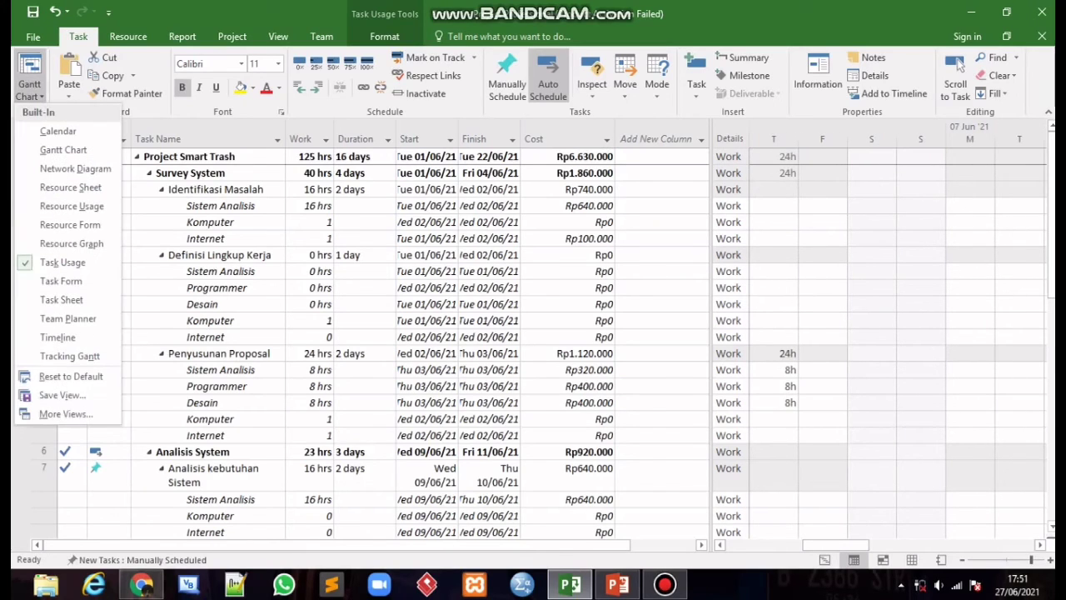
left_click(69, 188)
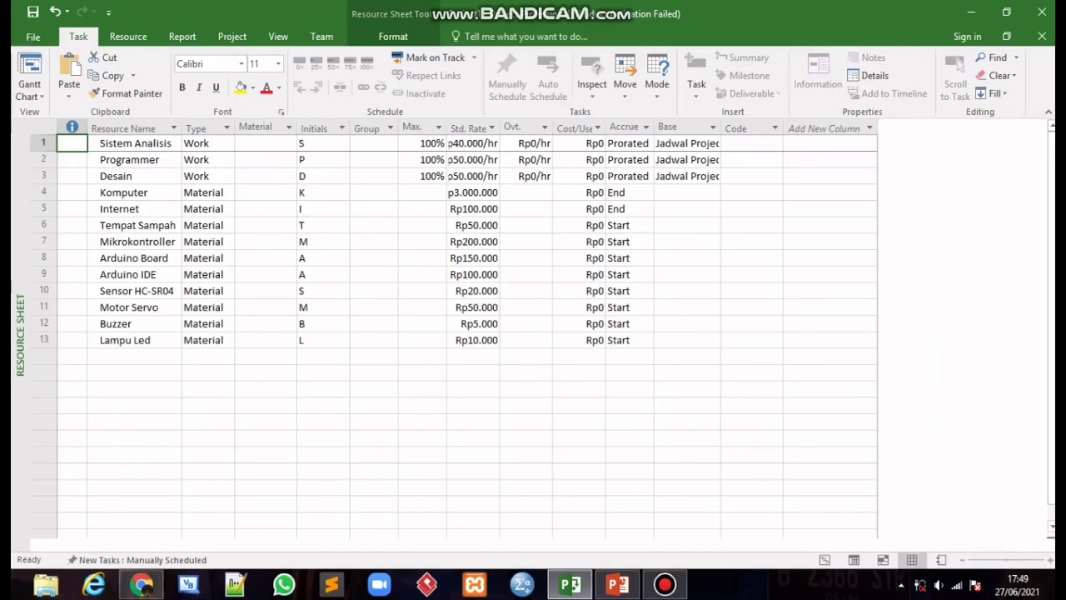
left_click(422, 144)
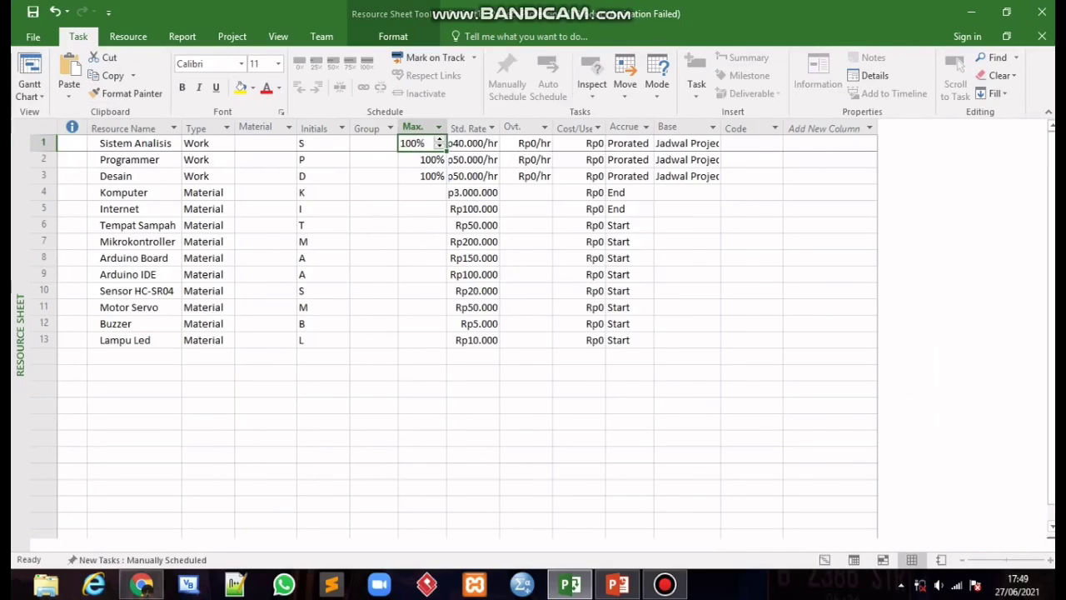
left_click(473, 143)
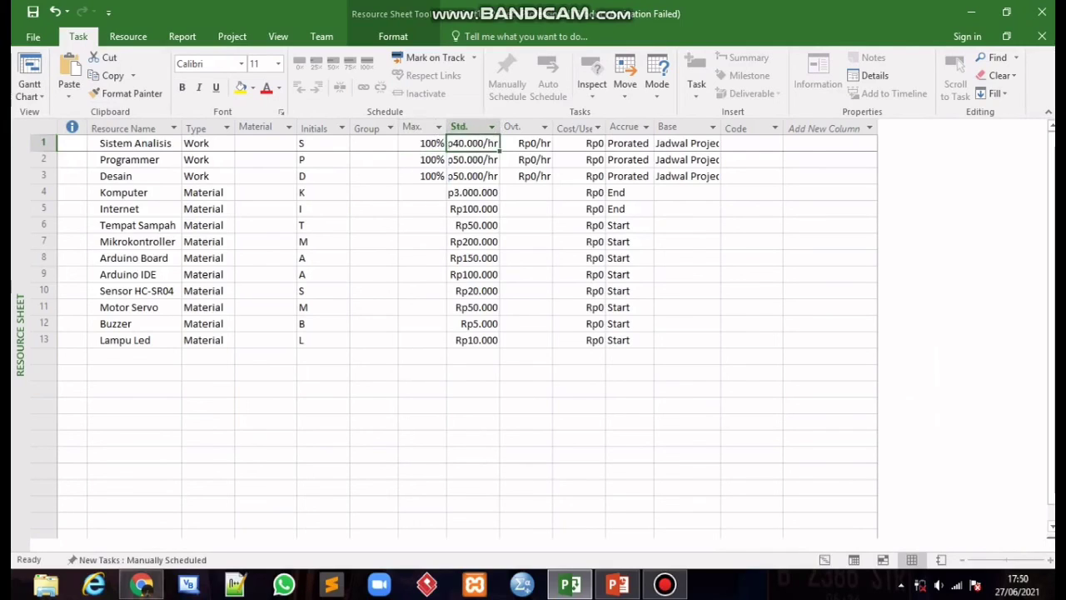
left_click(685, 143)
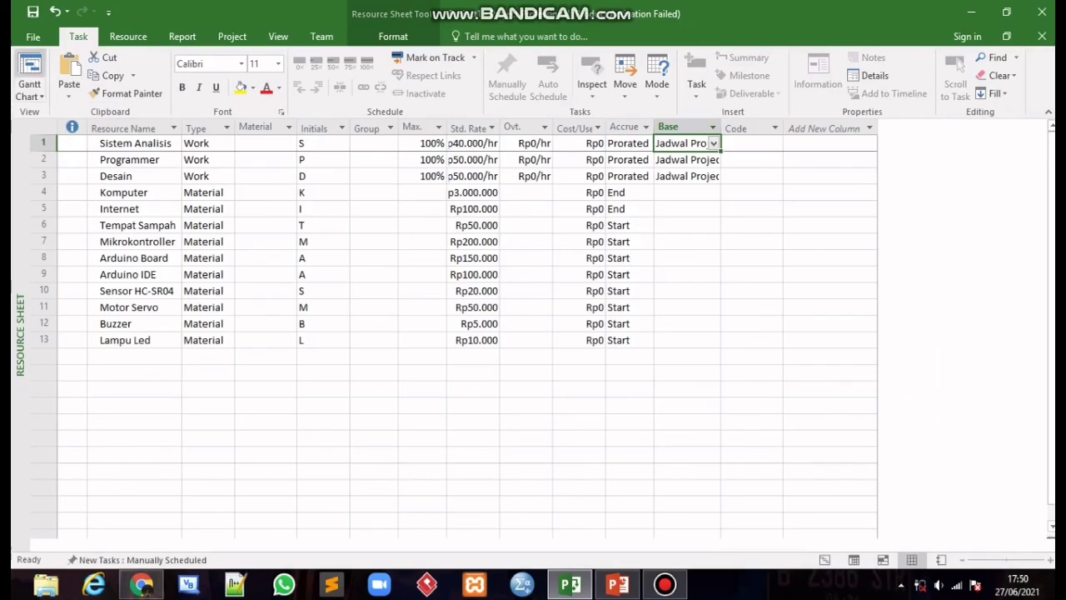
left_click(626, 144)
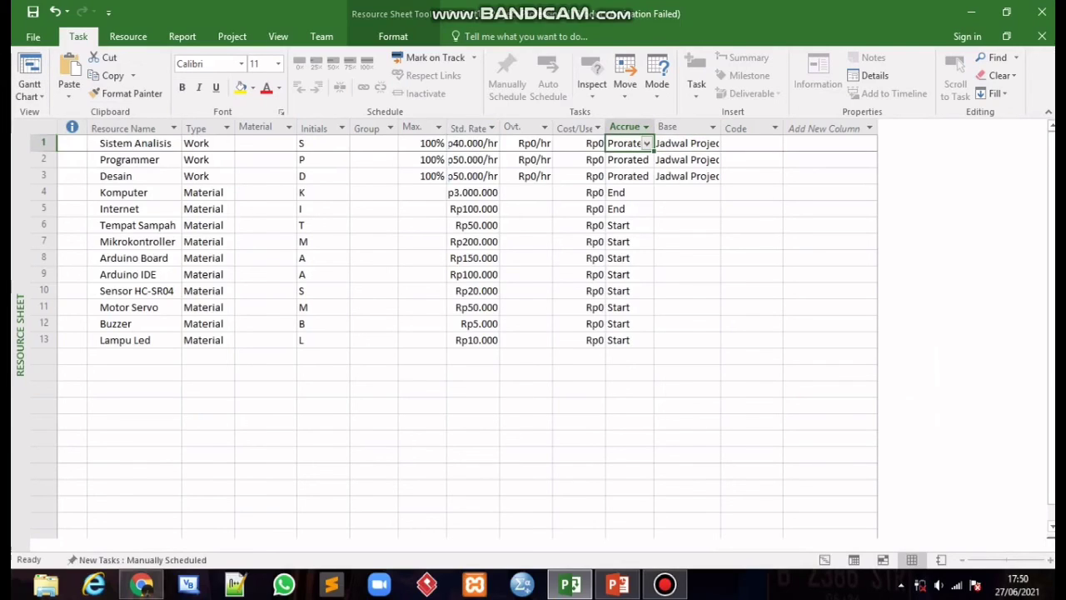
key("Right")
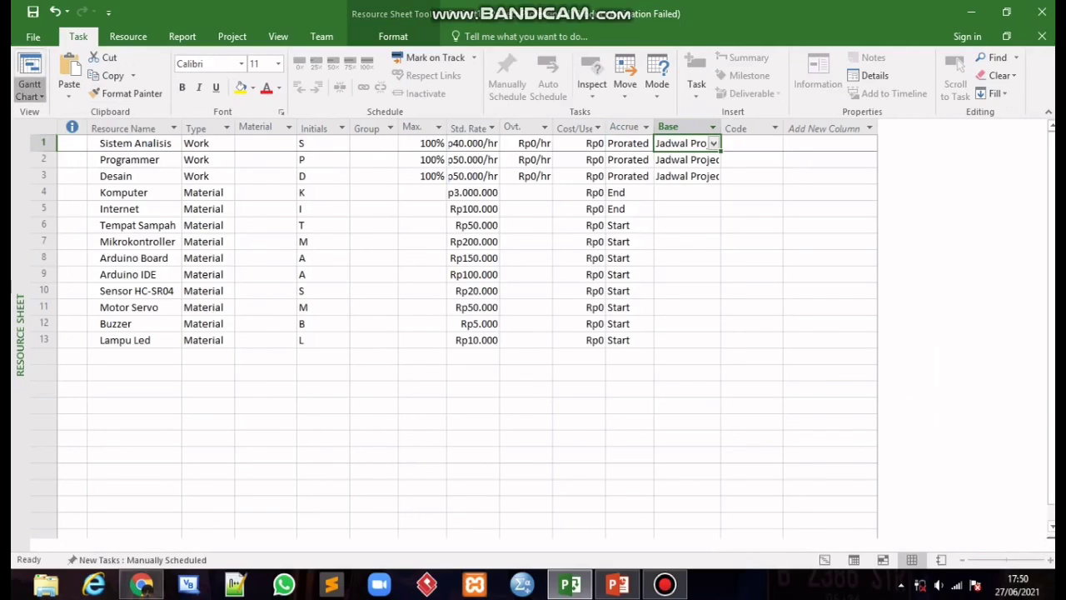
Step: Open the list of built-in views from the Resource Sheet
left_click(29, 90)
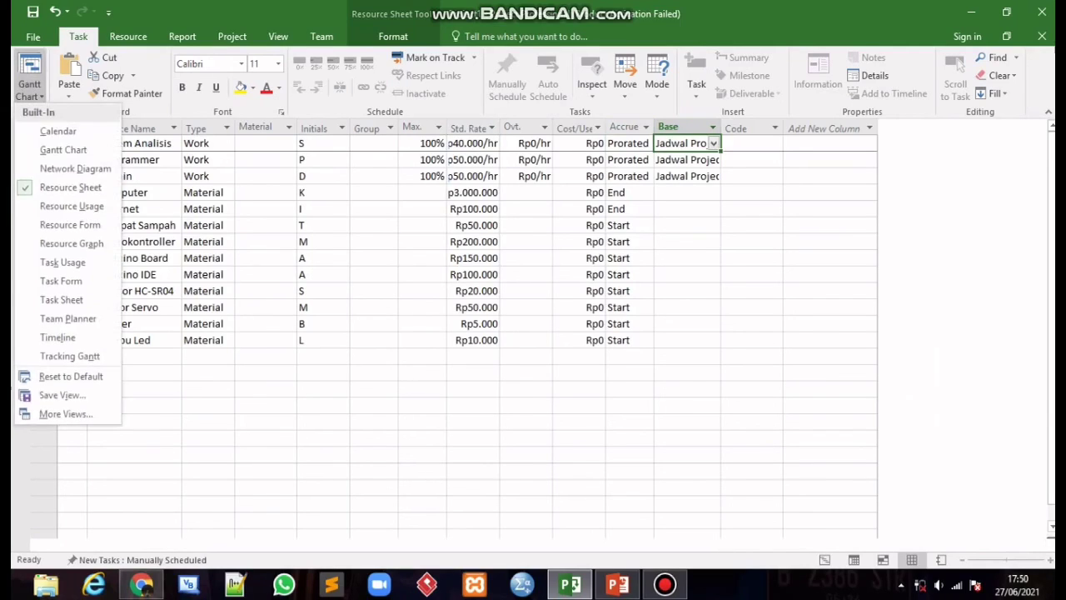